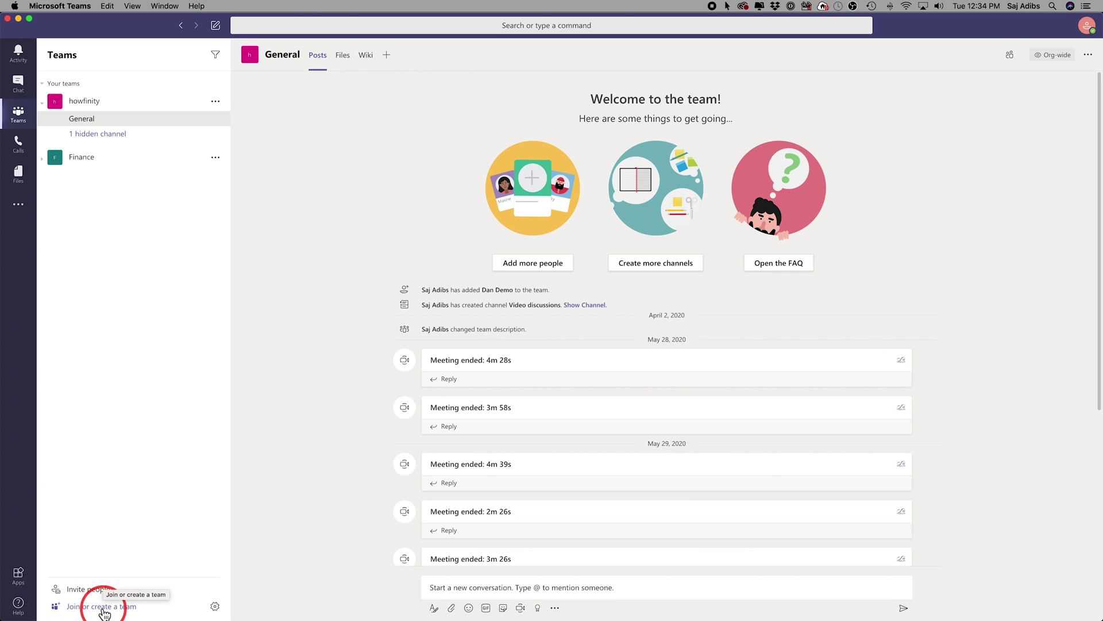
Create a public team from scratch named "Microsoft Teams Tutorial" without adding members
left_click(103, 610)
left_click(319, 195)
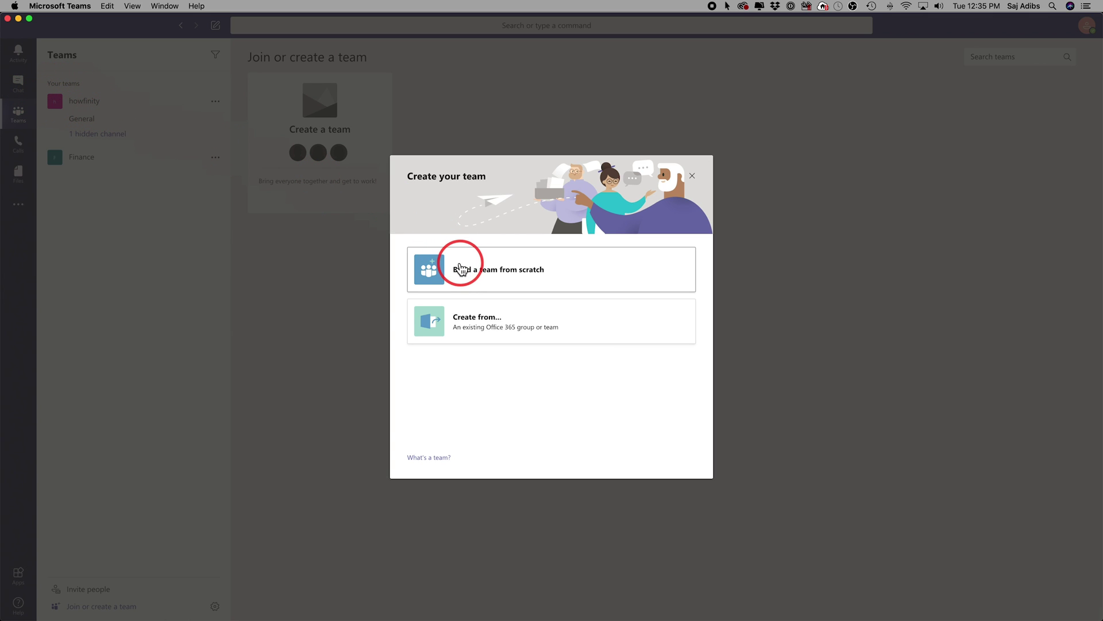
left_click(478, 281)
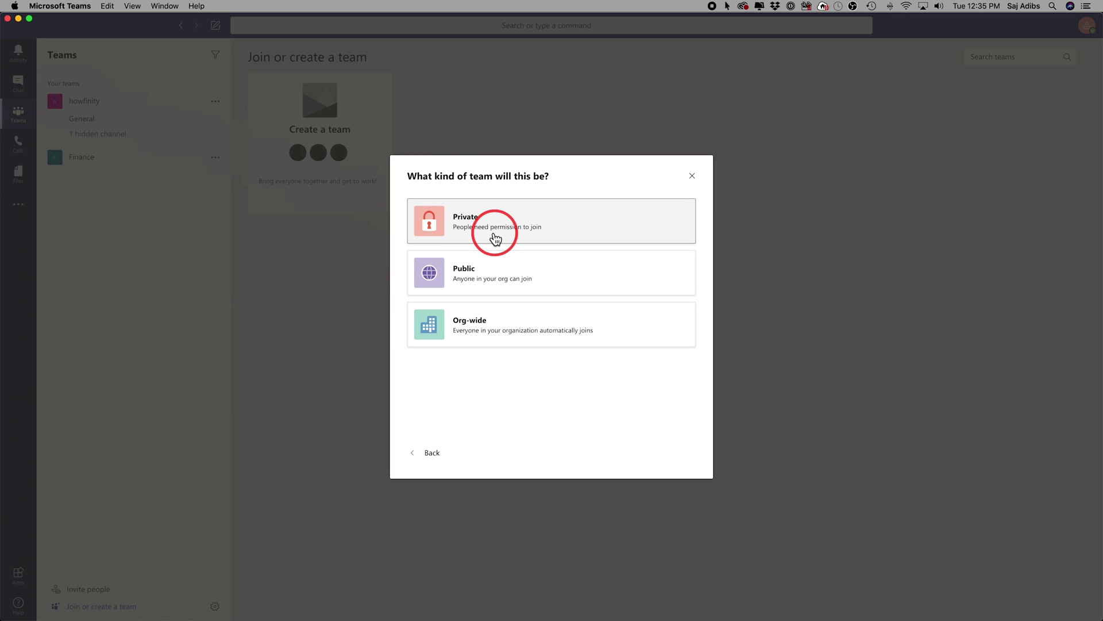
left_click(511, 276)
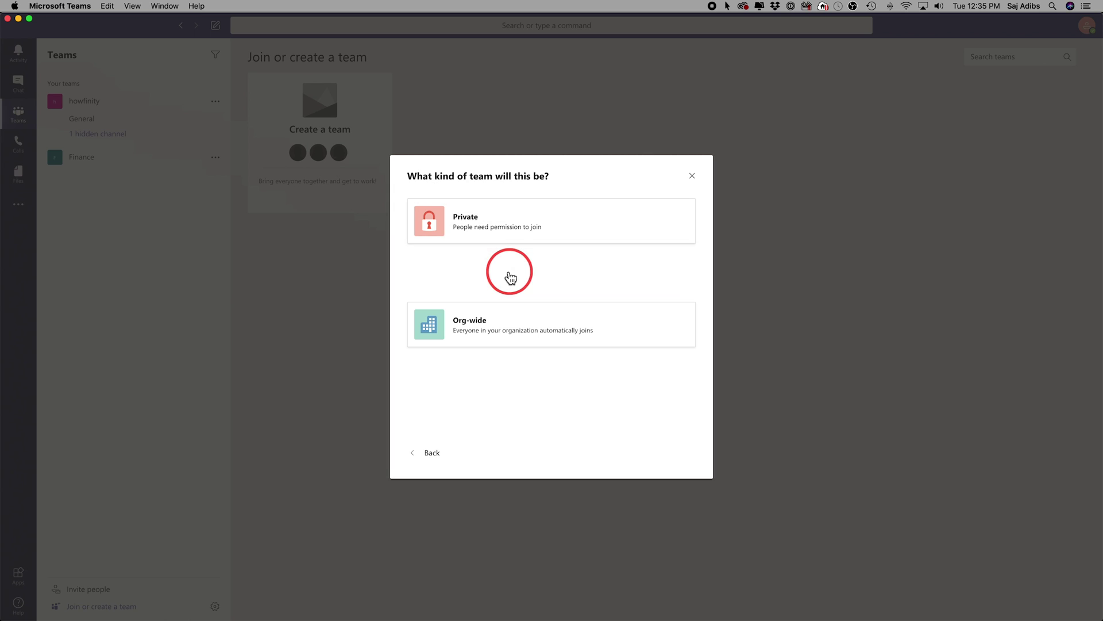
left_click(440, 231)
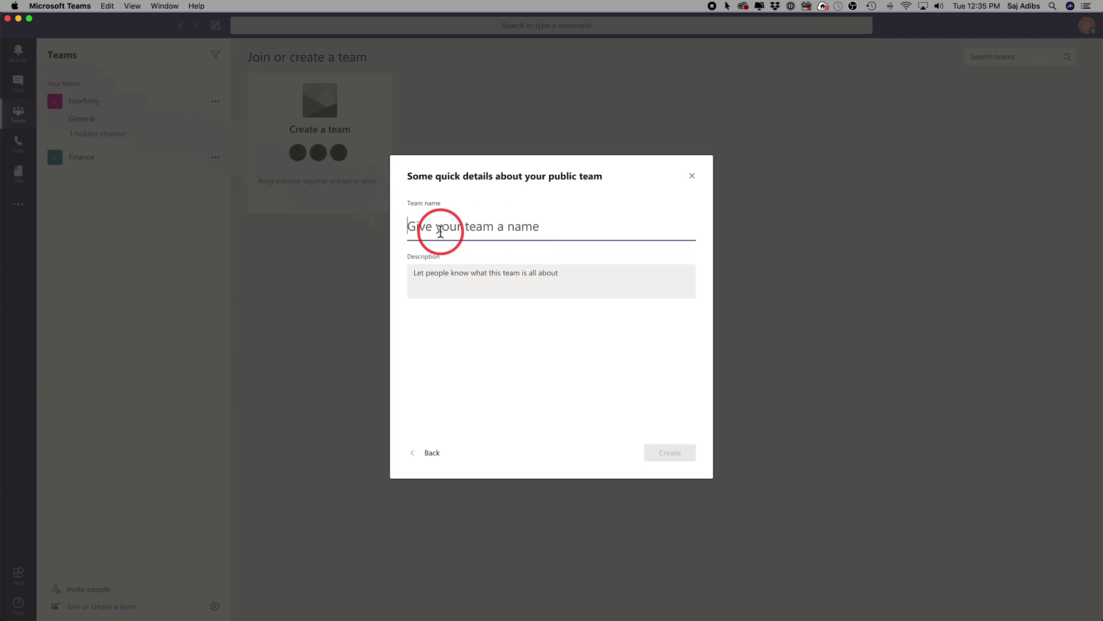
type("Microsoft Teams Tutorial")
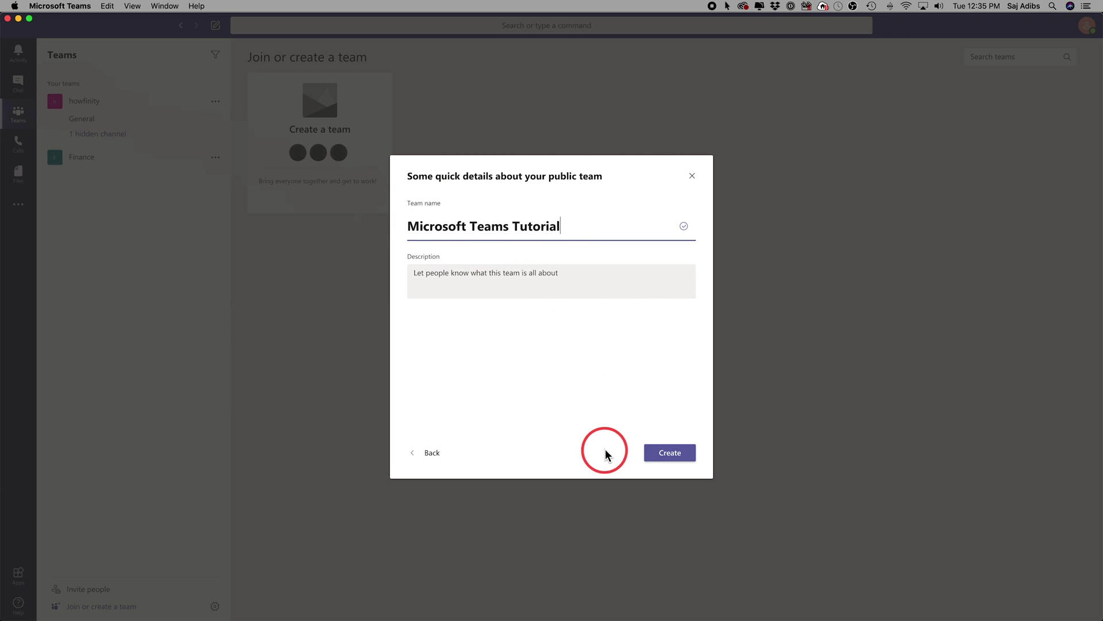
left_click(668, 453)
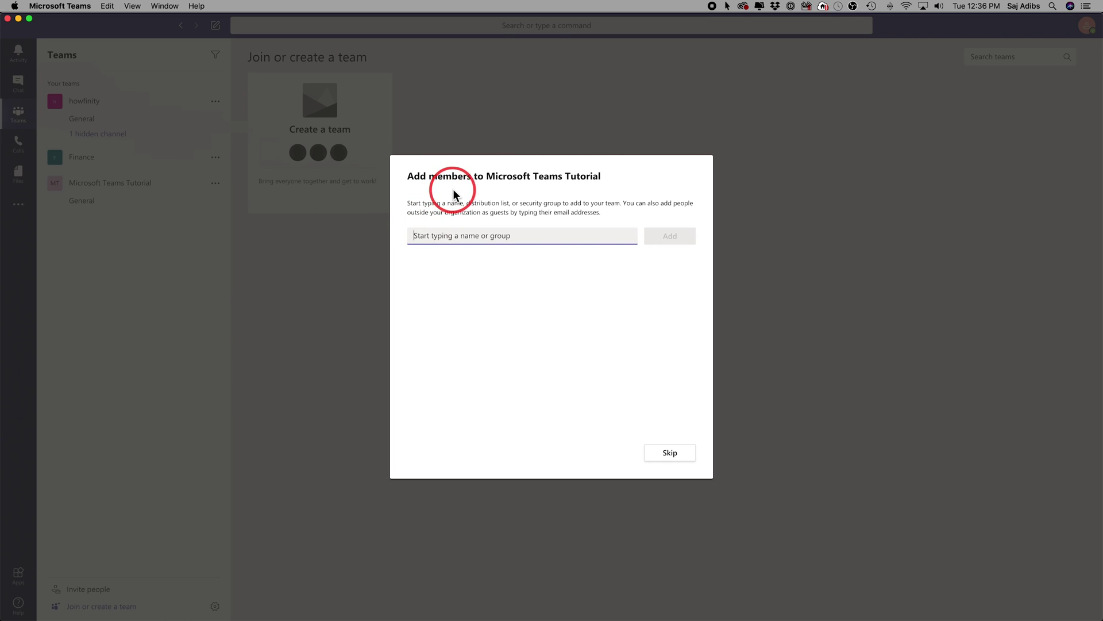
left_click(665, 451)
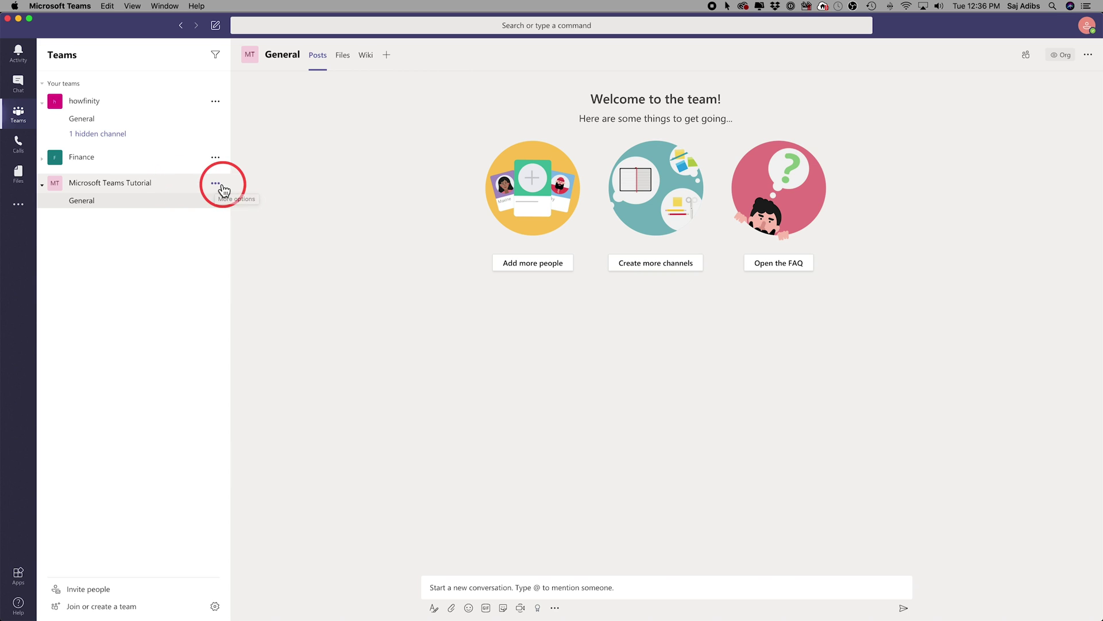
Add a channel named "Group 1" with Standard privacy to the Microsoft Teams Tutorial team
left_click(216, 184)
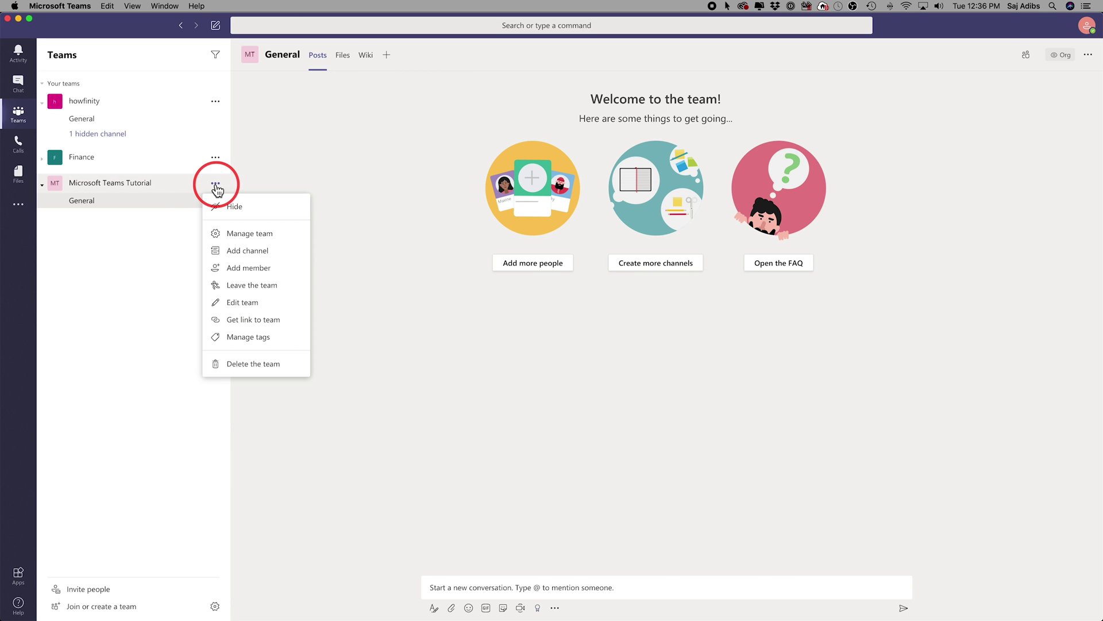
left_click(266, 253)
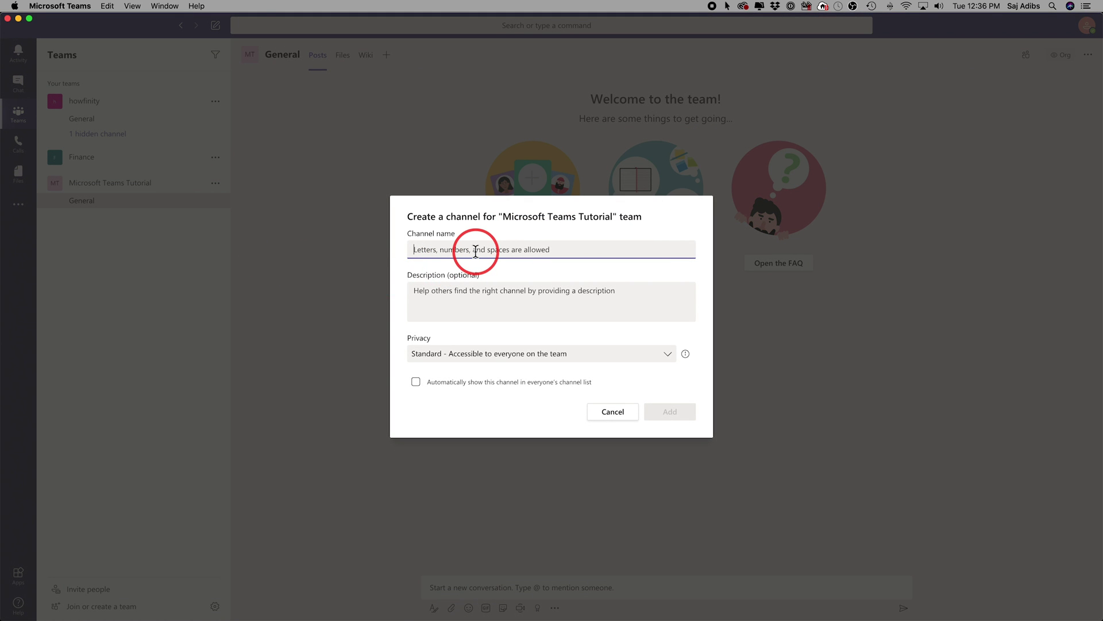
type("Group 1")
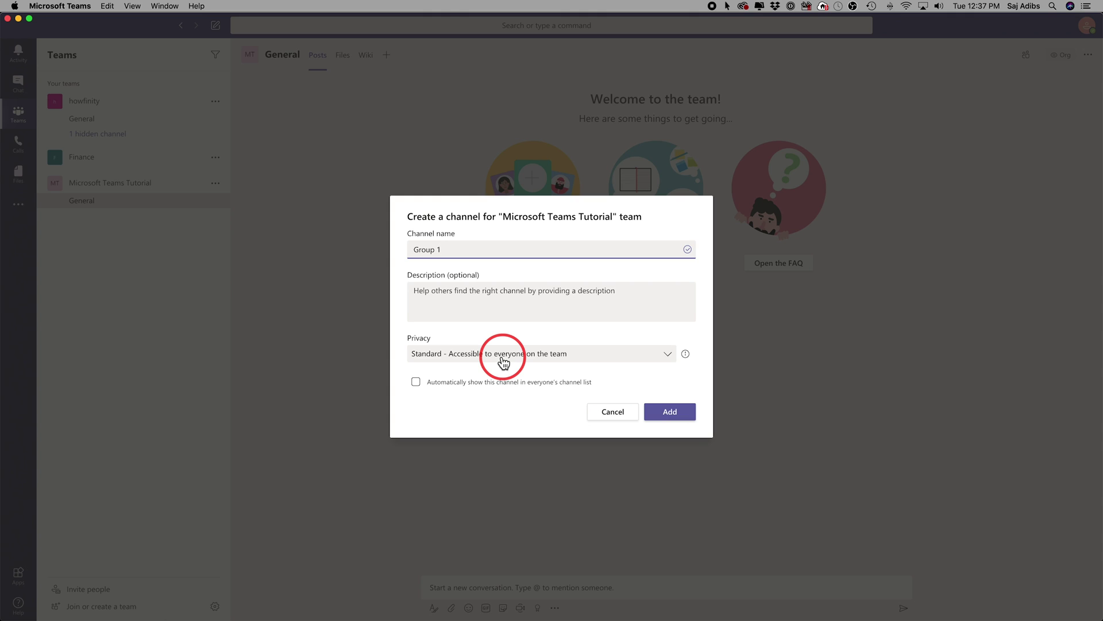
left_click(486, 366)
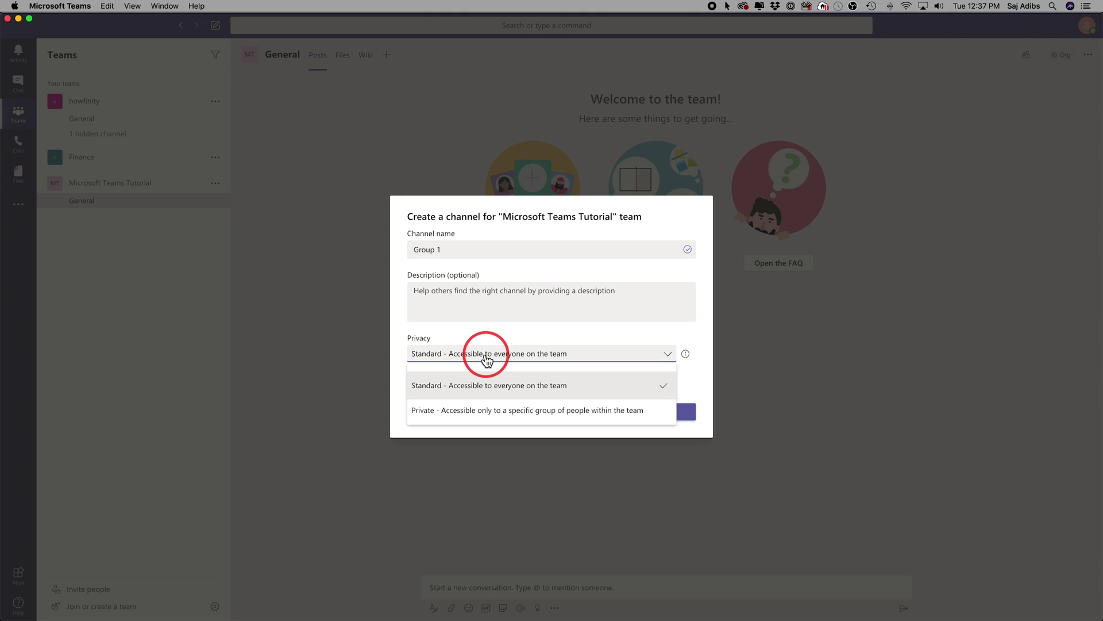
left_click(480, 390)
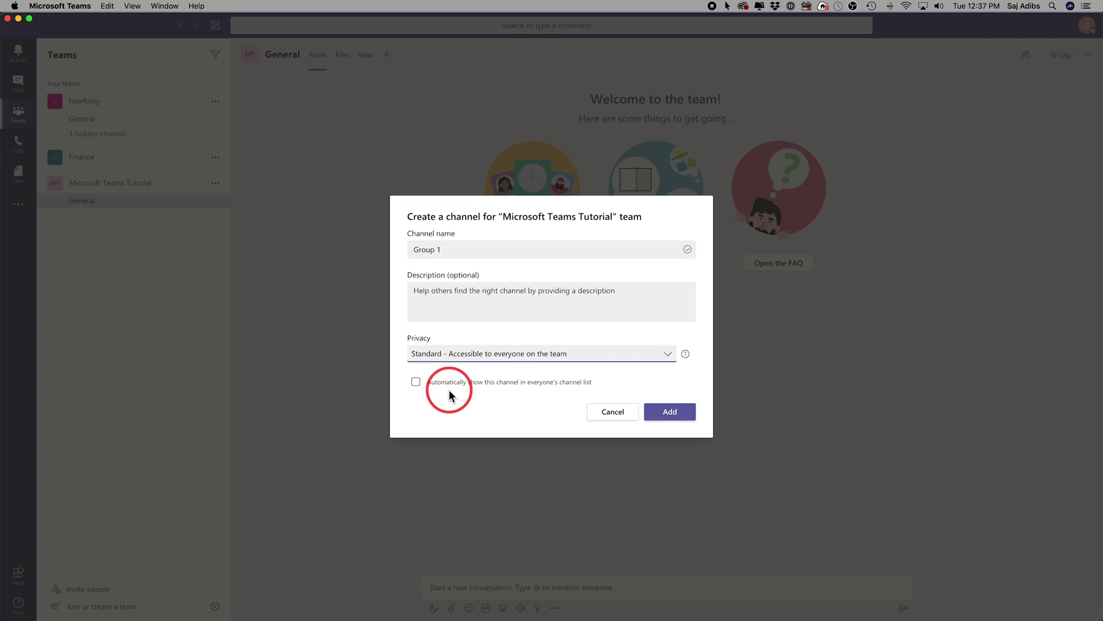
left_click(670, 412)
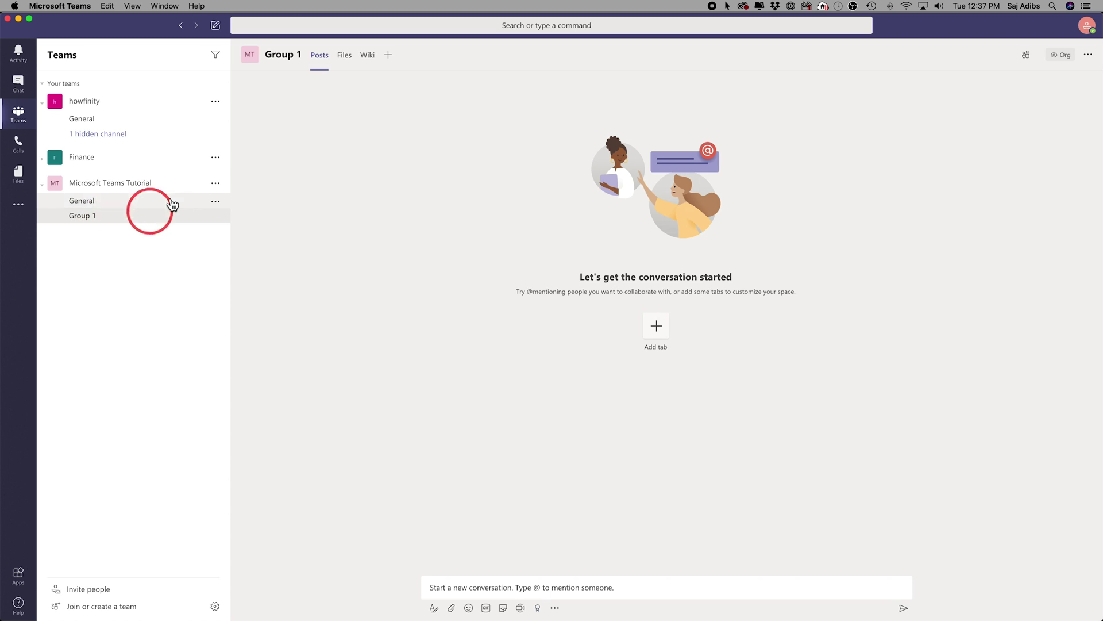
Add a private channel named "Group 2" to the Microsoft Teams Tutorial team, skipping the addition of members
left_click(214, 183)
left_click(229, 249)
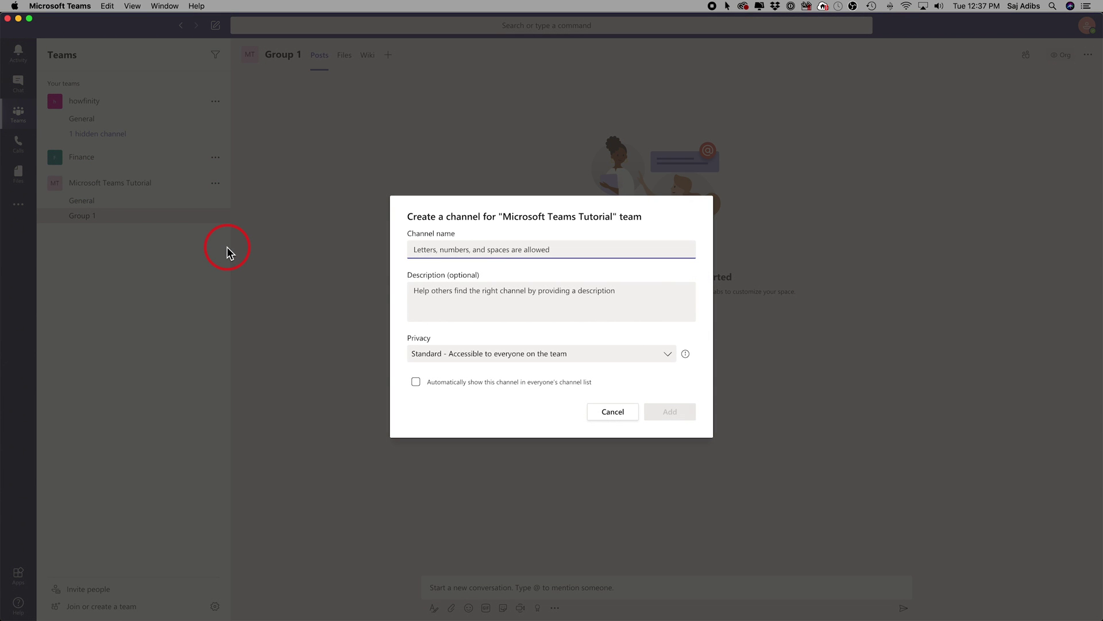
type("Group 2")
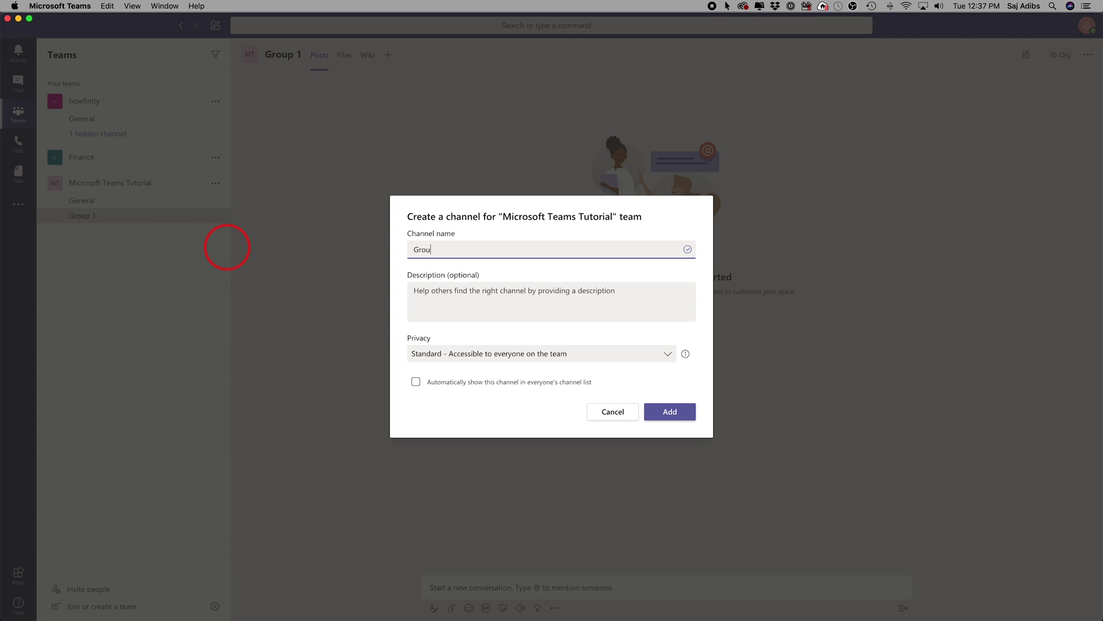
left_click(454, 354)
left_click(443, 409)
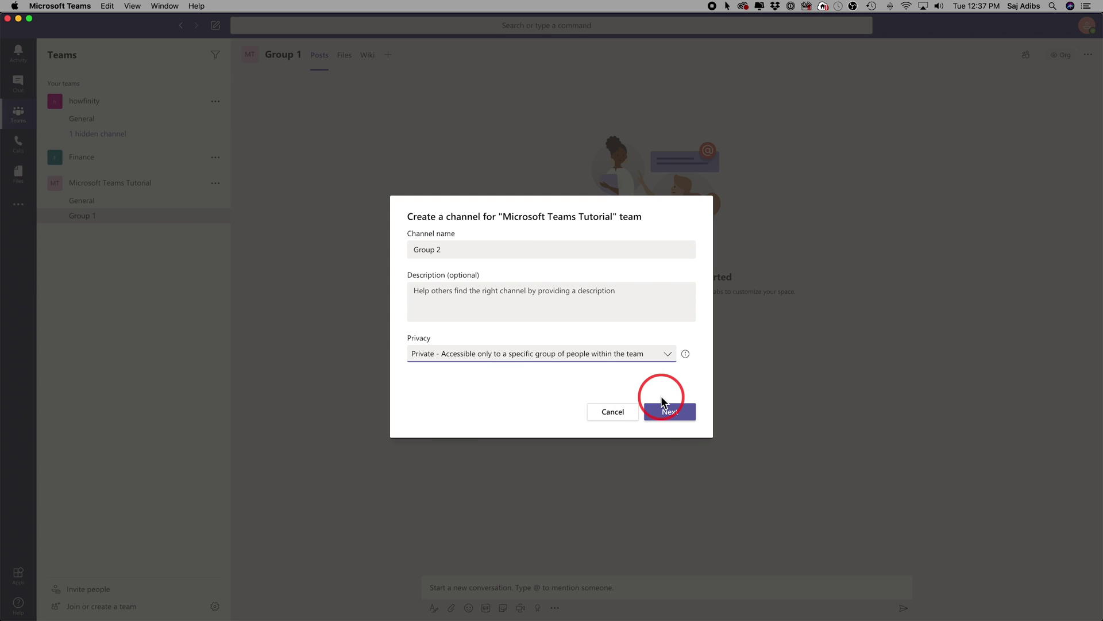
left_click(667, 414)
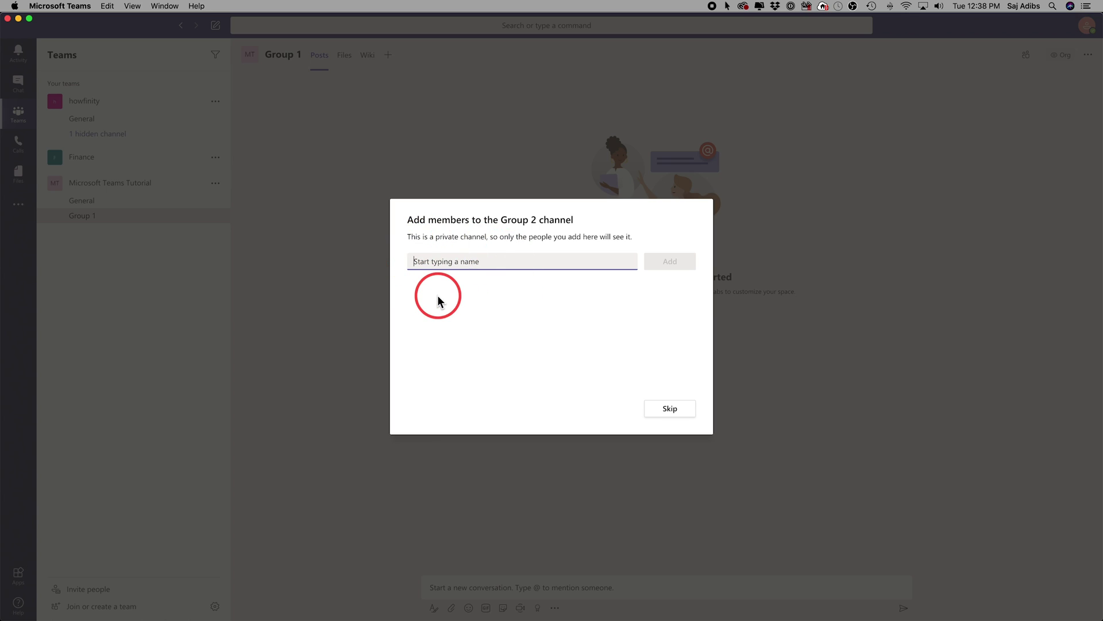
left_click(661, 406)
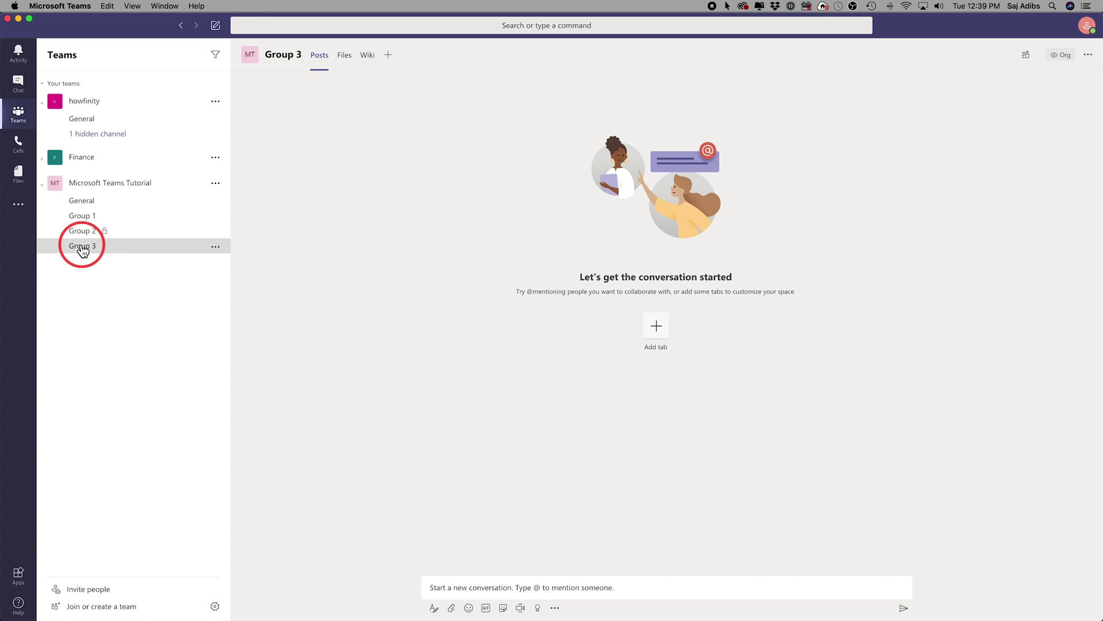
Start an instant meeting in the Group 1 channel with the subject "add subject" and dismiss the invitation prompt
left_click(128, 222)
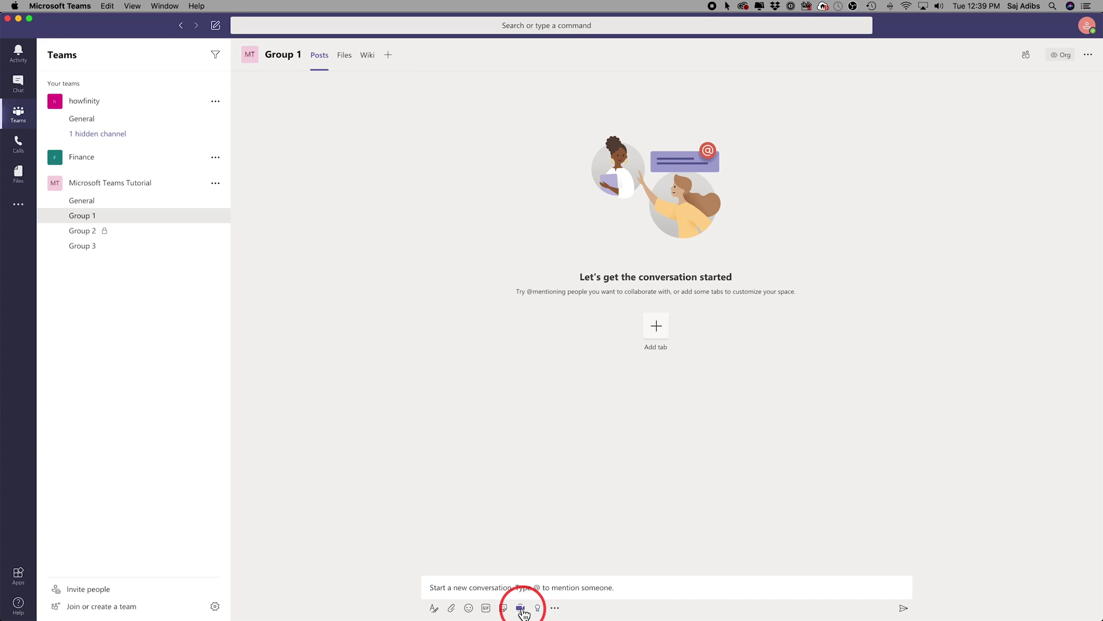
left_click(524, 612)
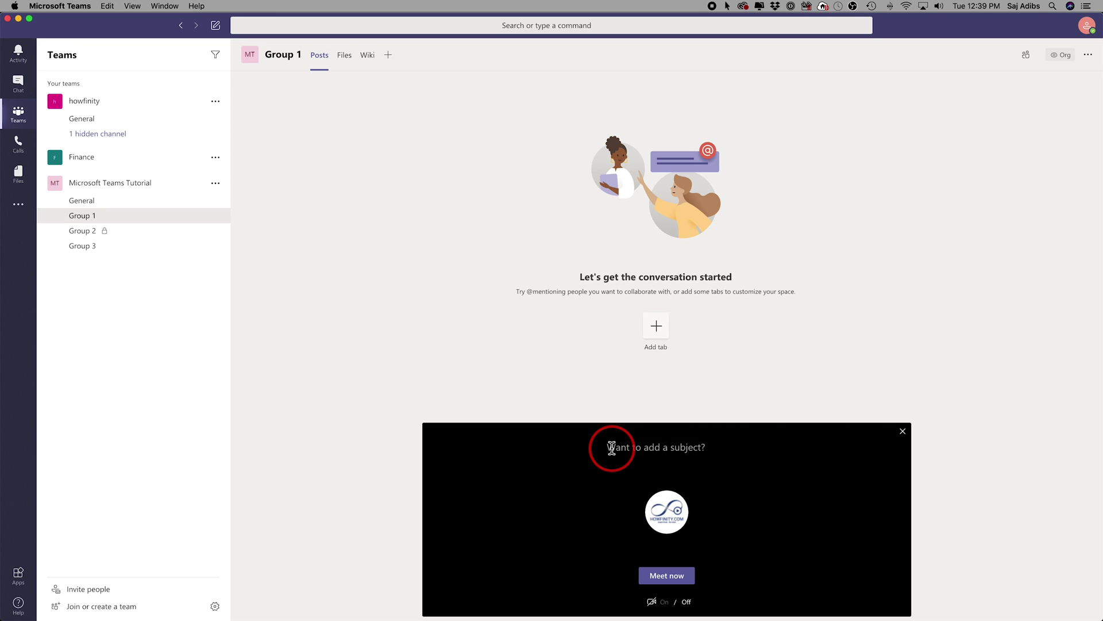
left_click(612, 448)
type("a")
key("BackSpace")
type("add su")
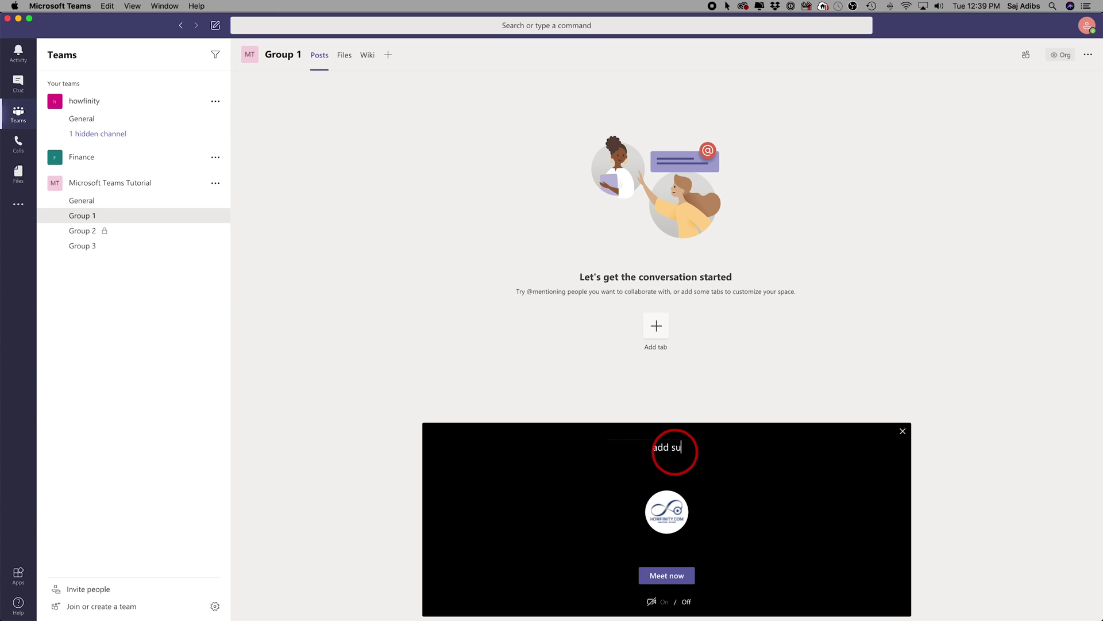
type("n")
key("BackSpace")
type("bject")
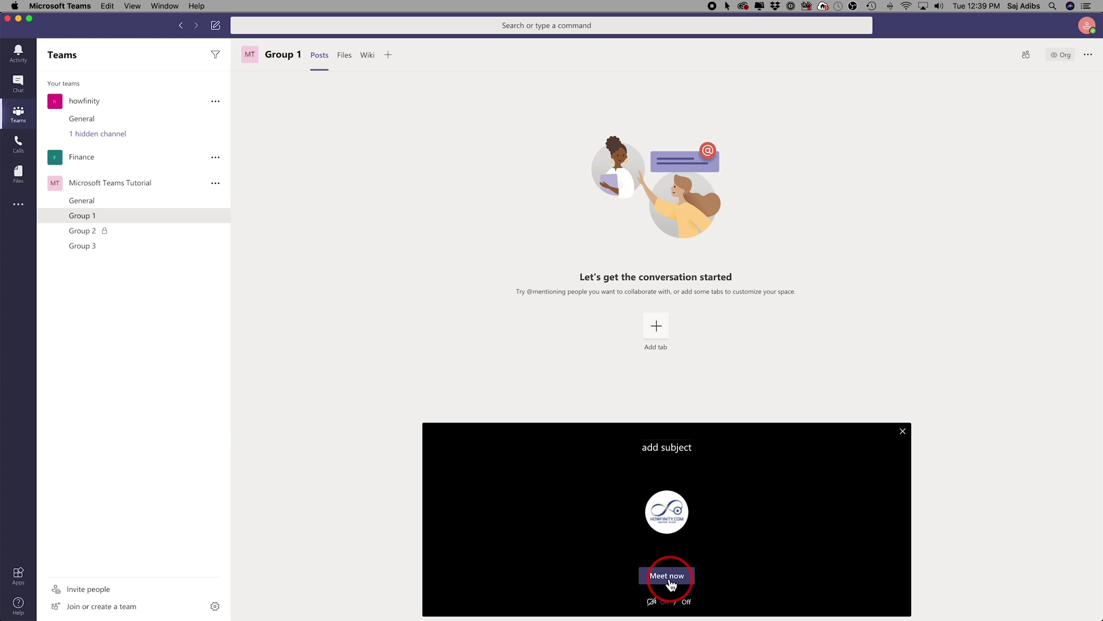
left_click(671, 579)
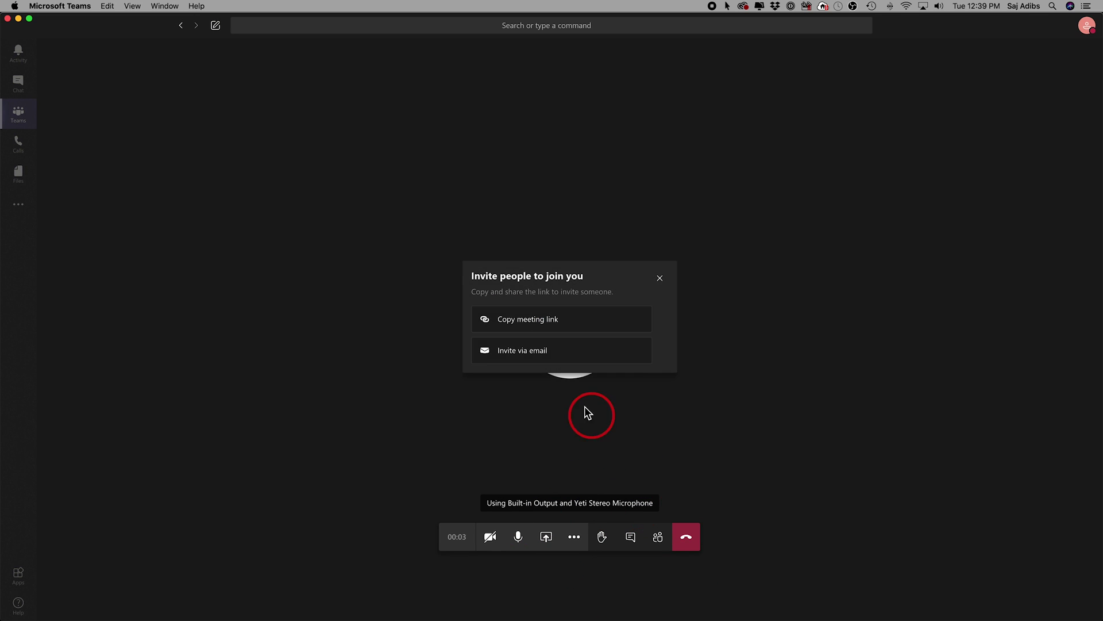
left_click(661, 280)
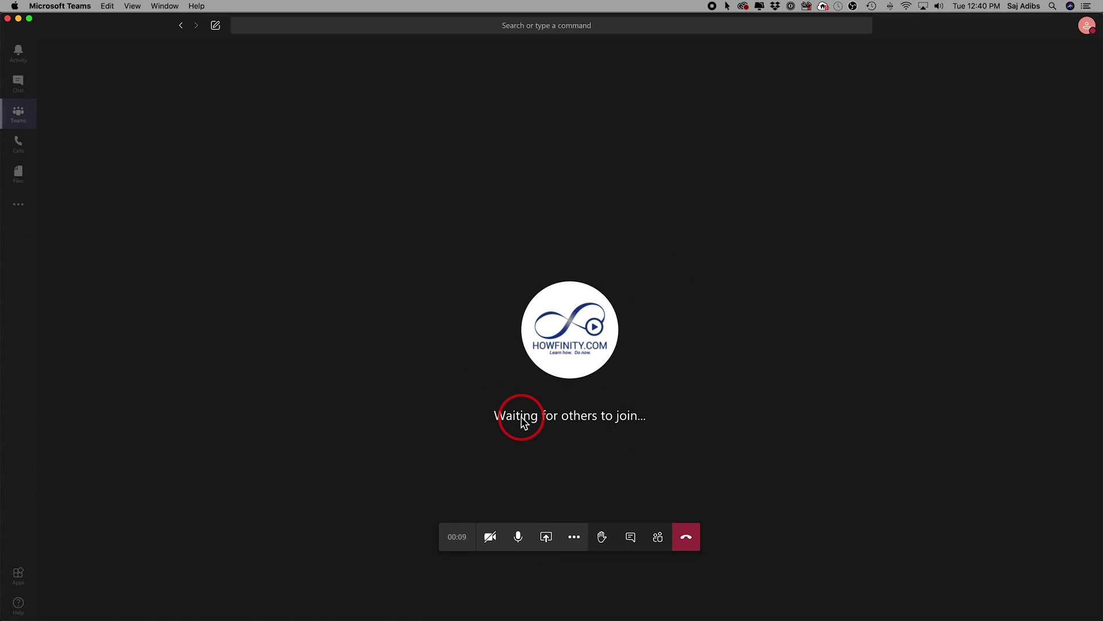
Start a second instant meeting in the Group 2 channel with the camera off and dismiss the invitation prompt
left_click(21, 115)
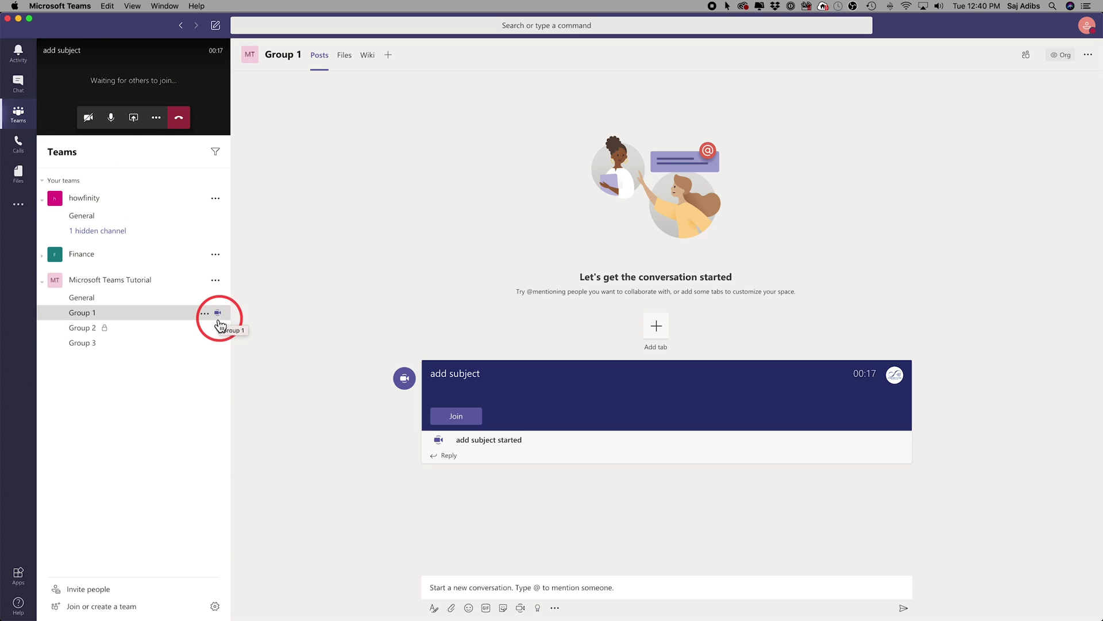
left_click(146, 334)
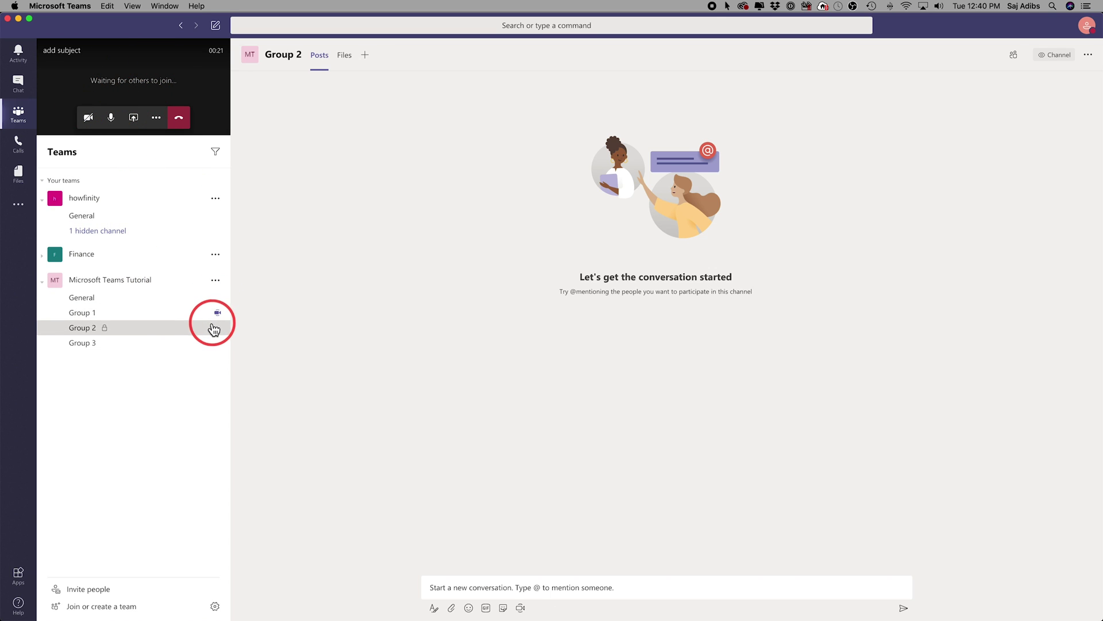
left_click(520, 608)
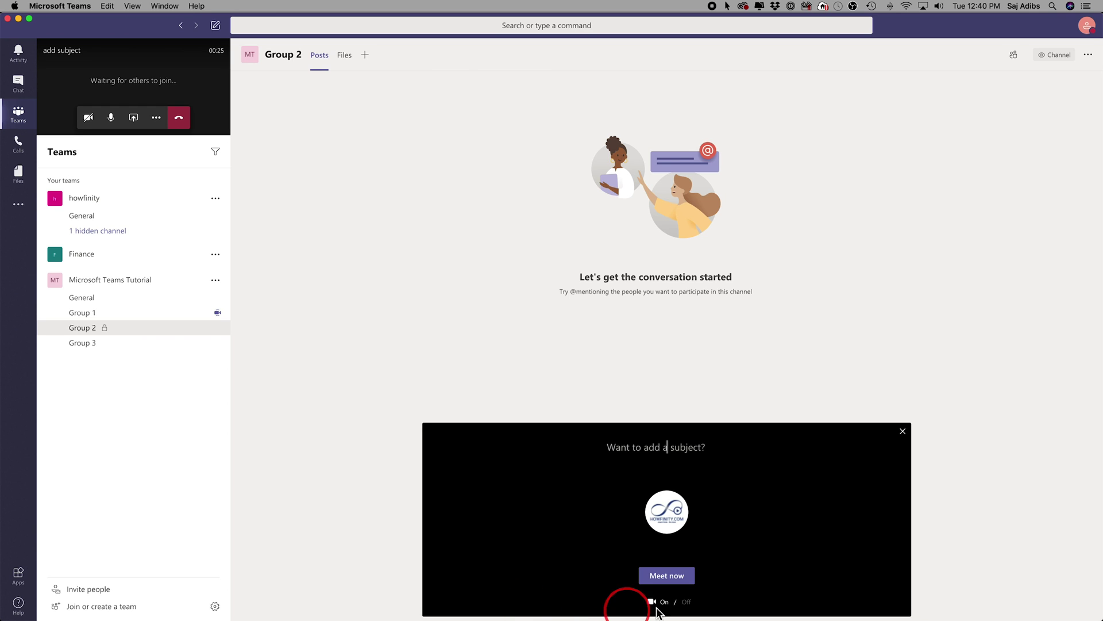
left_click(686, 601)
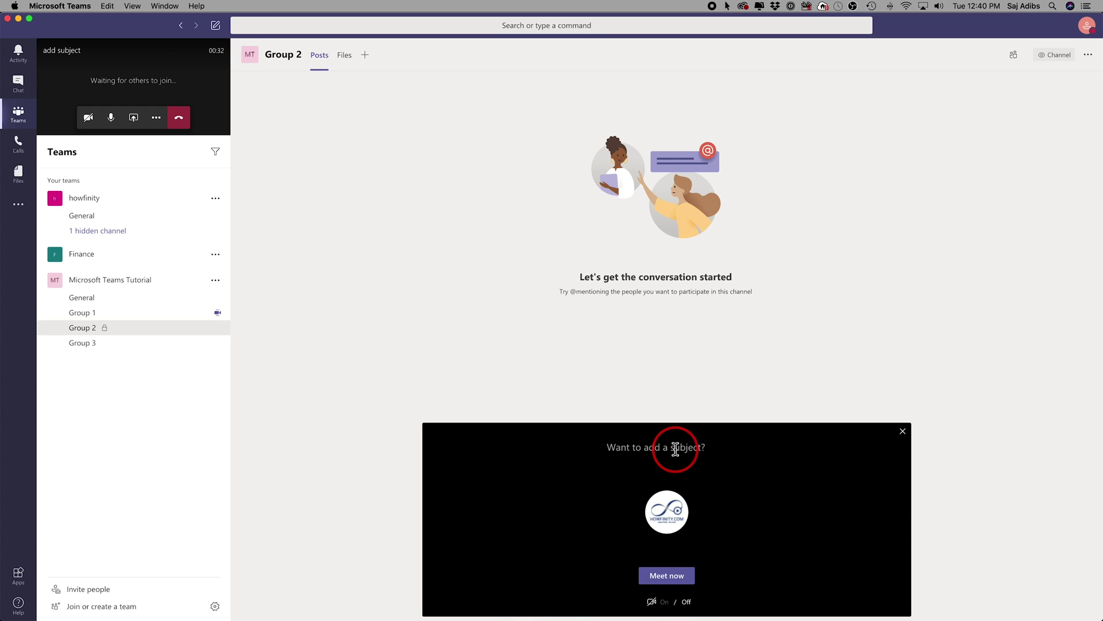
left_click(681, 578)
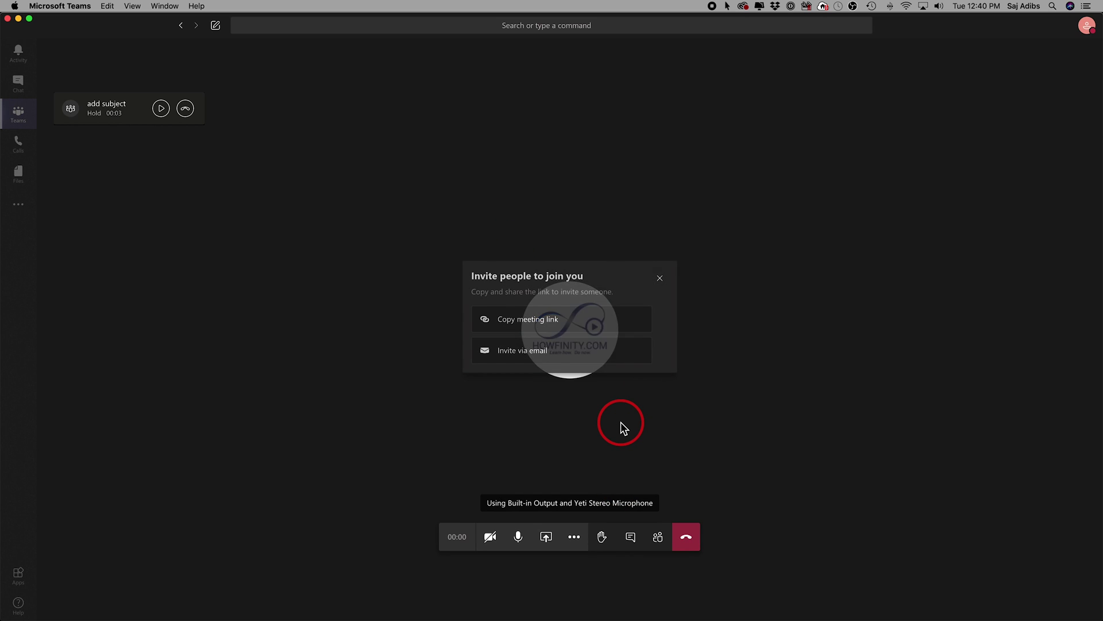
left_click(660, 280)
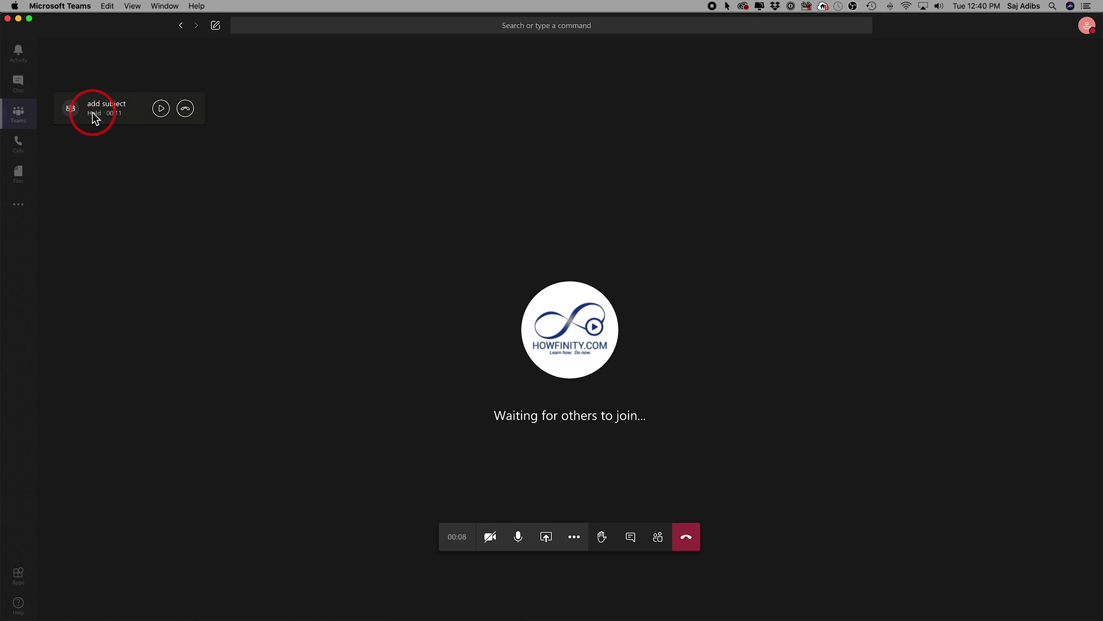
Start another instant meeting in the Microsoft Teams Tutorial team's General channel with the camera off
left_click(20, 117)
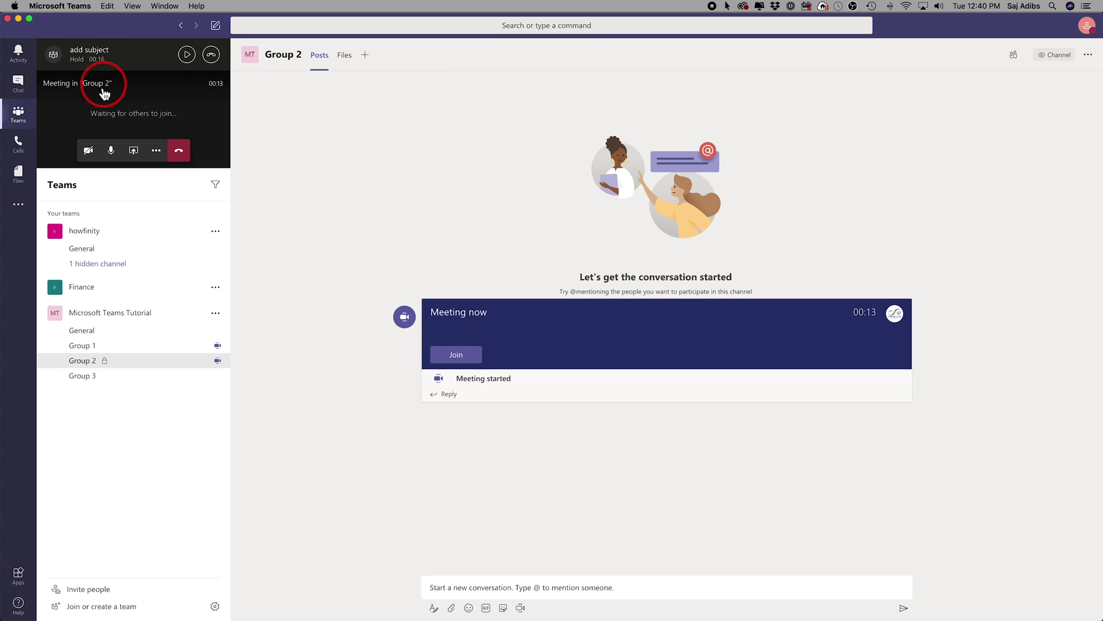
left_click(106, 332)
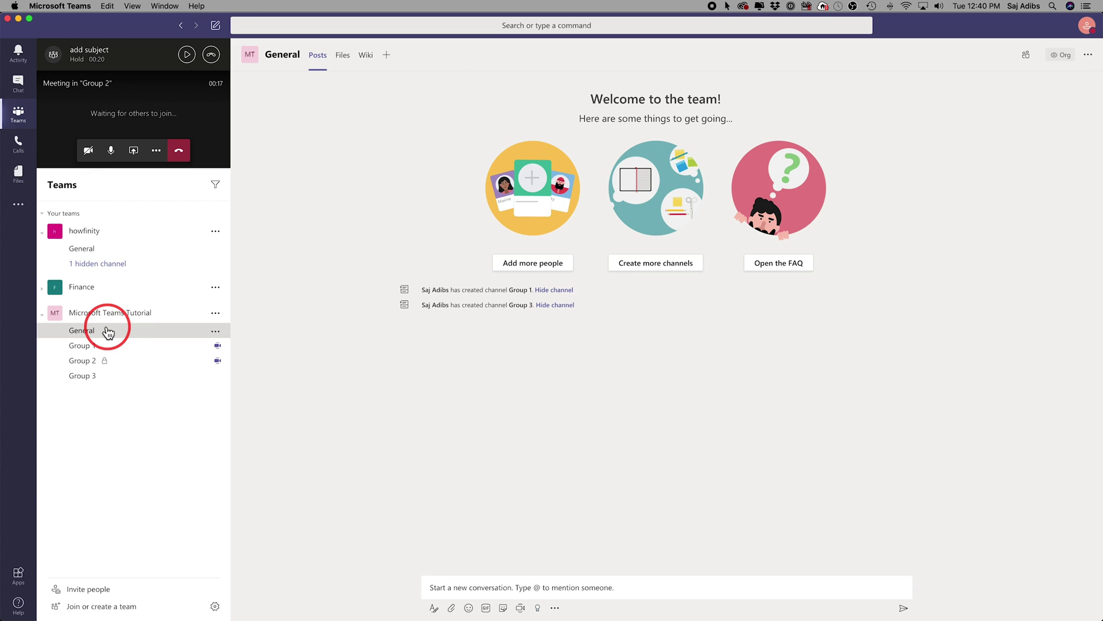
left_click(521, 608)
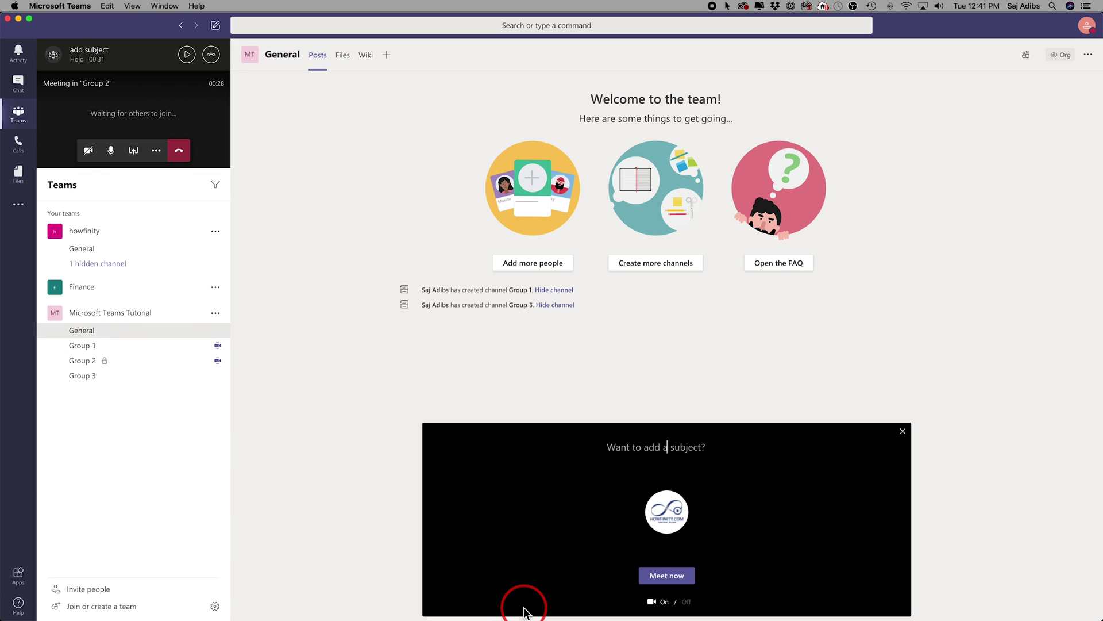
left_click(665, 600)
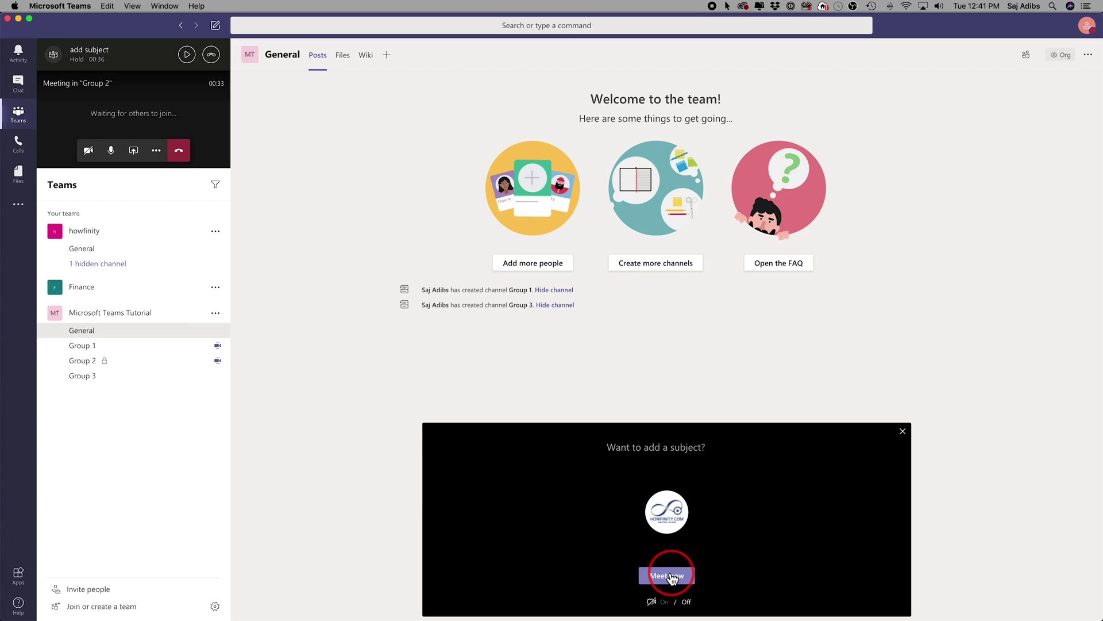
left_click(668, 575)
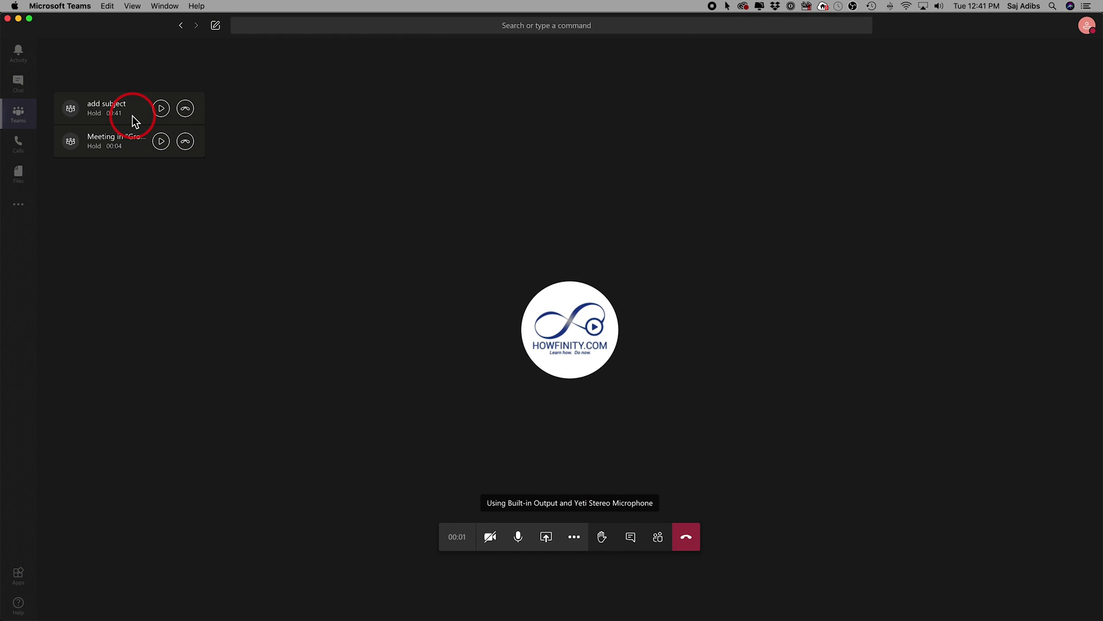
Return to the teams list and resume the General channel meeting that is on hold
left_click(18, 112)
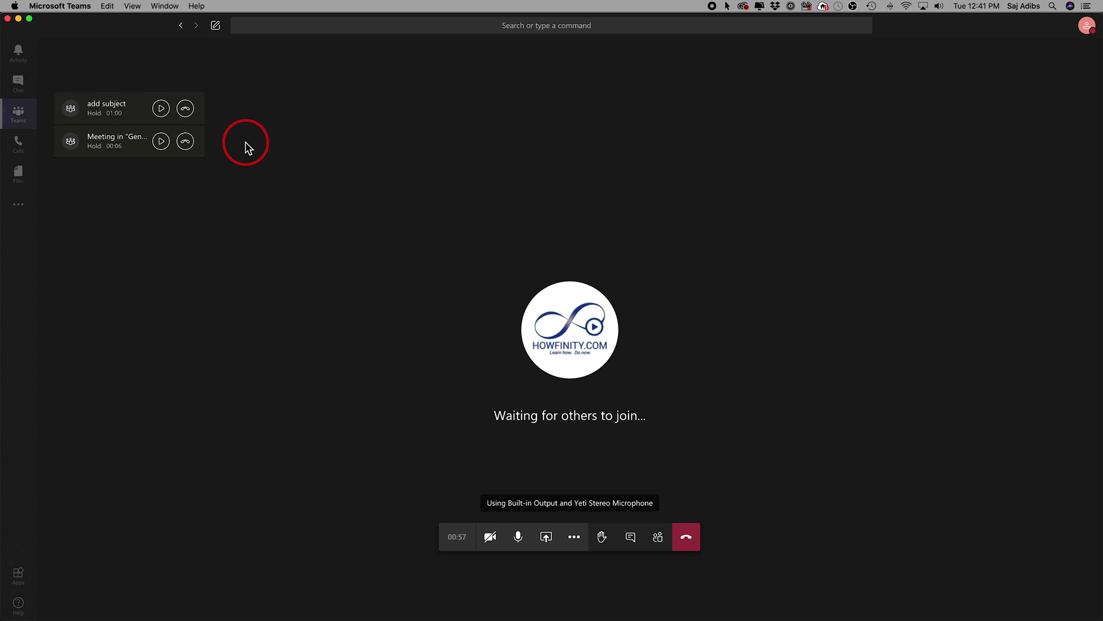
left_click(19, 119)
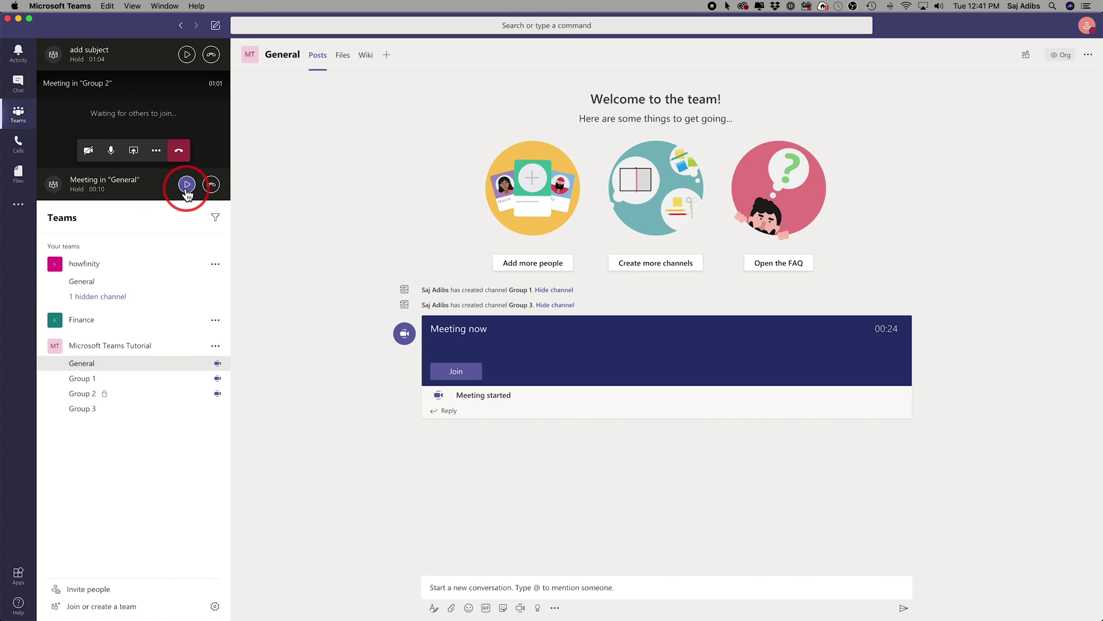
left_click(188, 185)
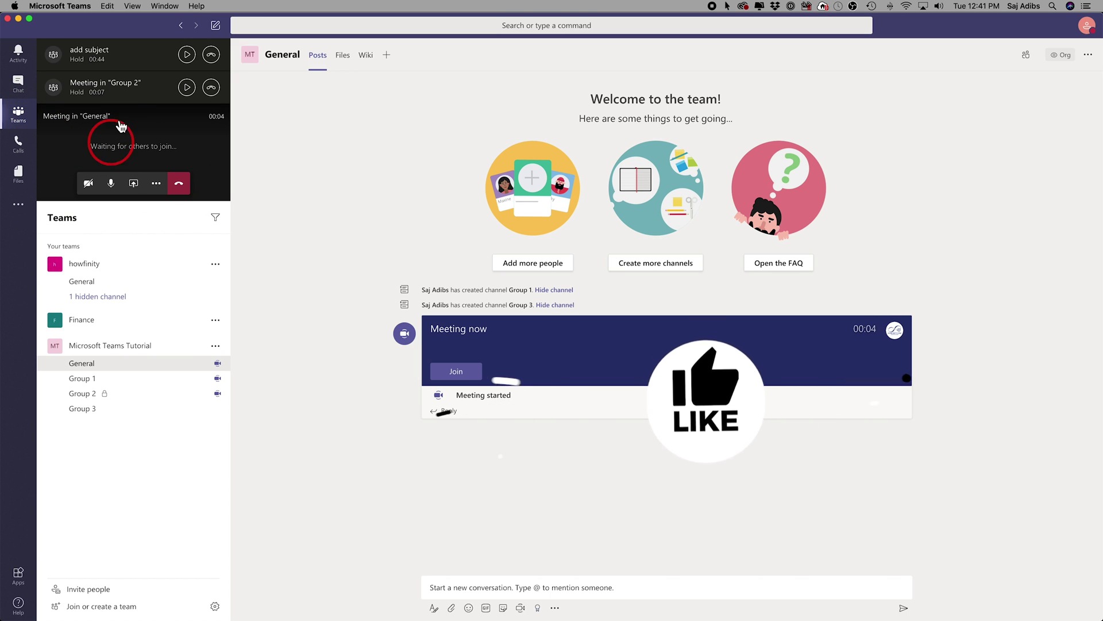